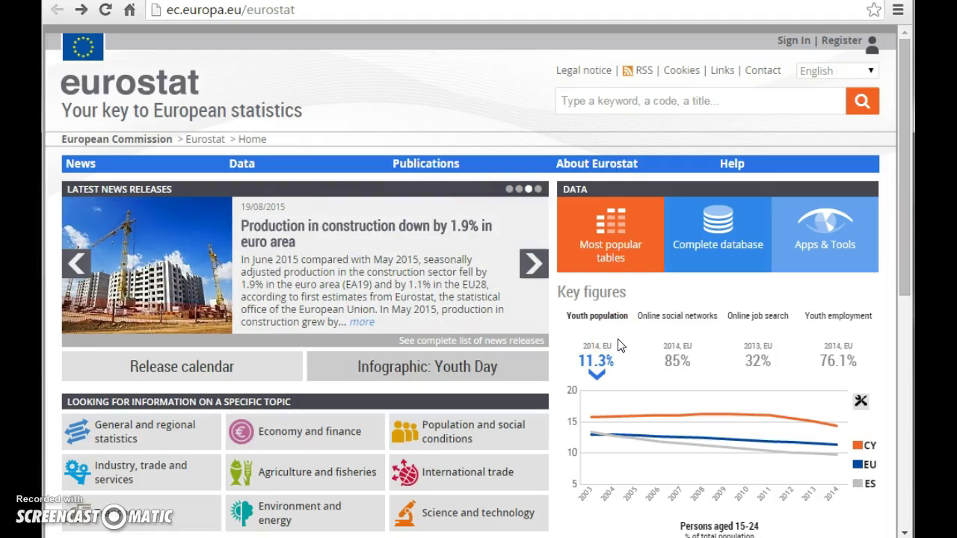
Step: Go forward to the i-use.eu Eurostat introduction page and scroll through its steps
click(80, 10)
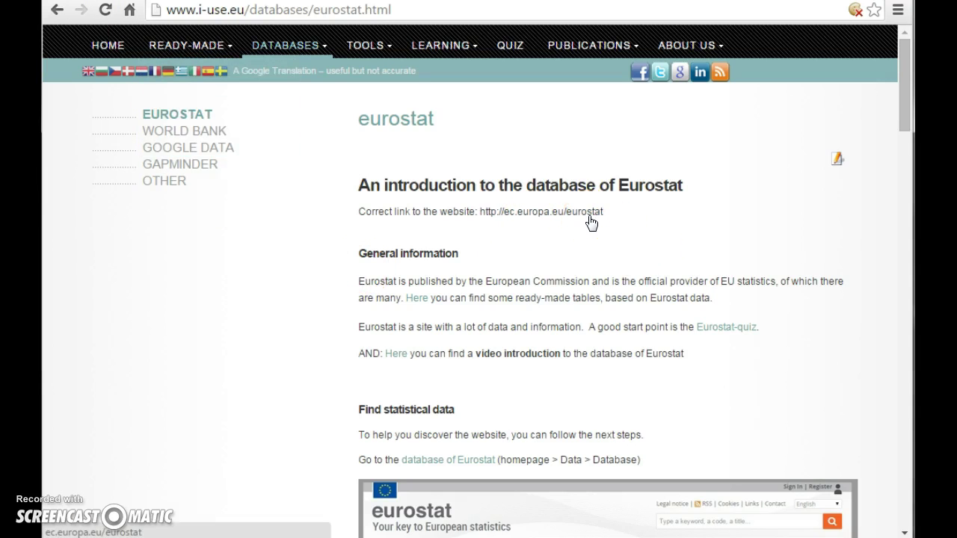
drag(905, 118, 906, 166)
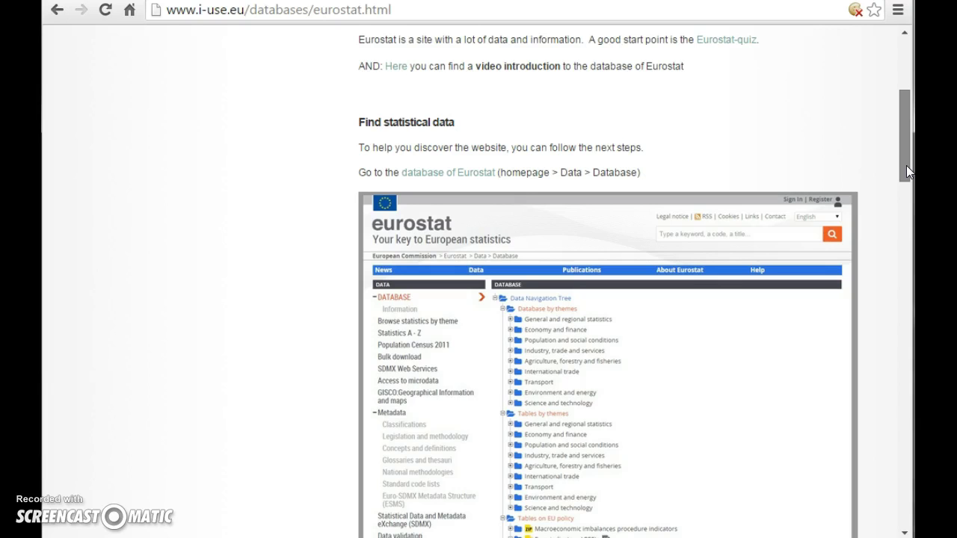
drag(906, 165, 908, 106)
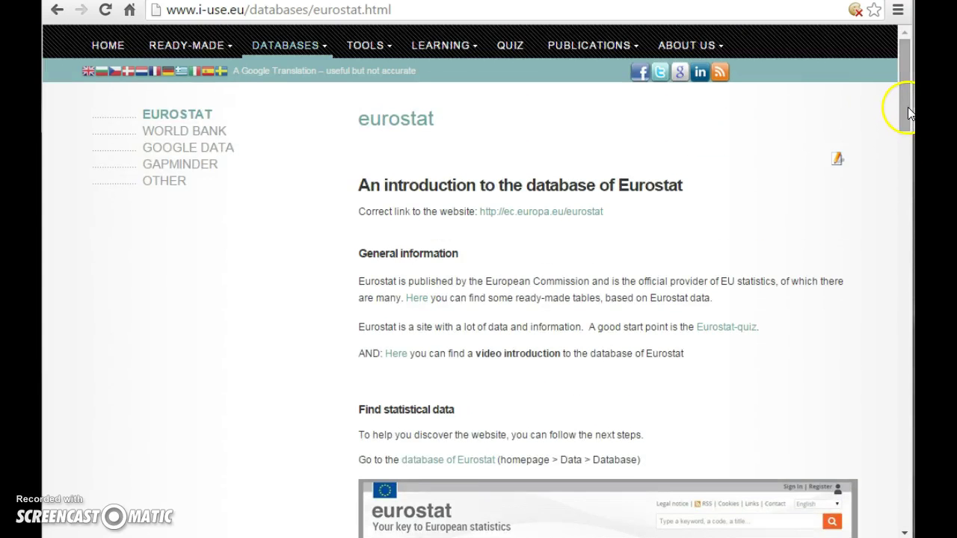
Step: Open the Eurostat site via its link, view Most popular tables, then go to Complete database
click(560, 213)
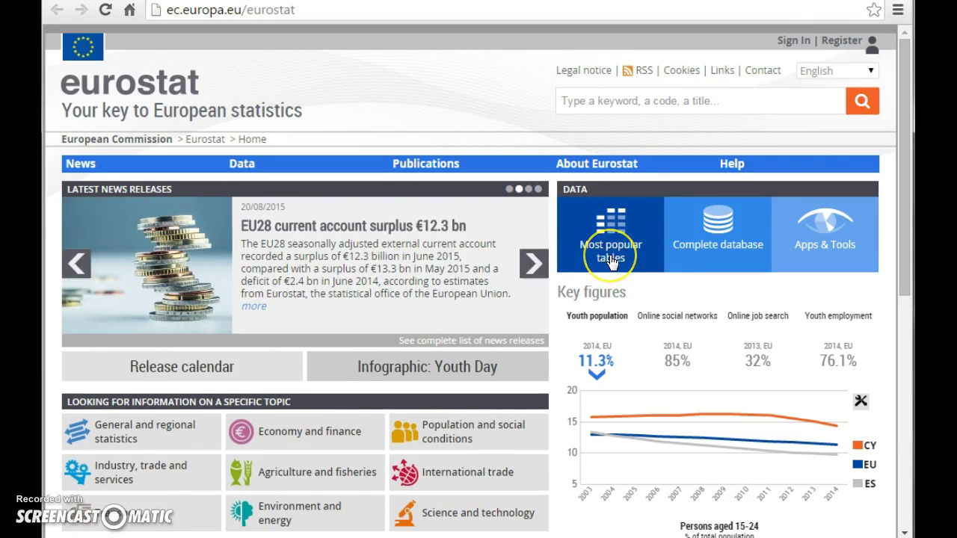
click(611, 259)
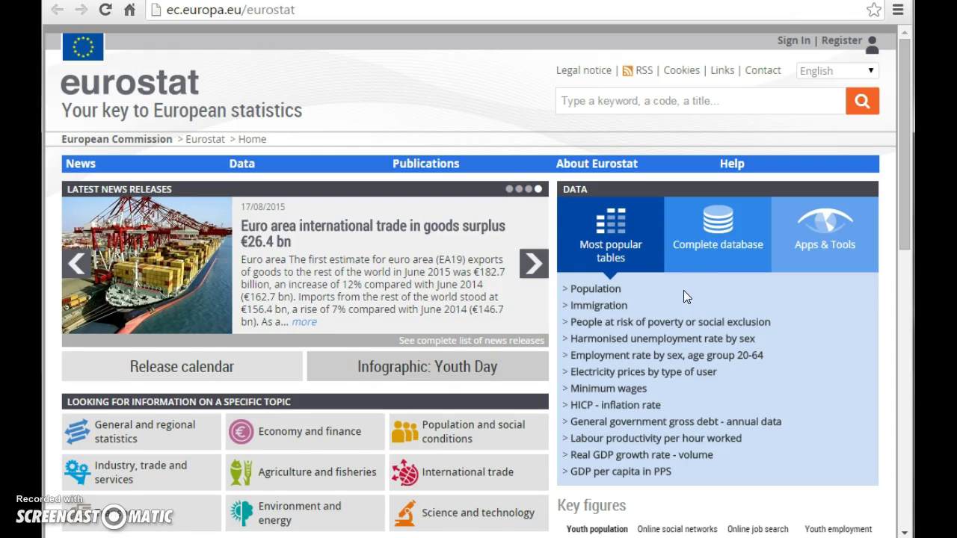
click(705, 240)
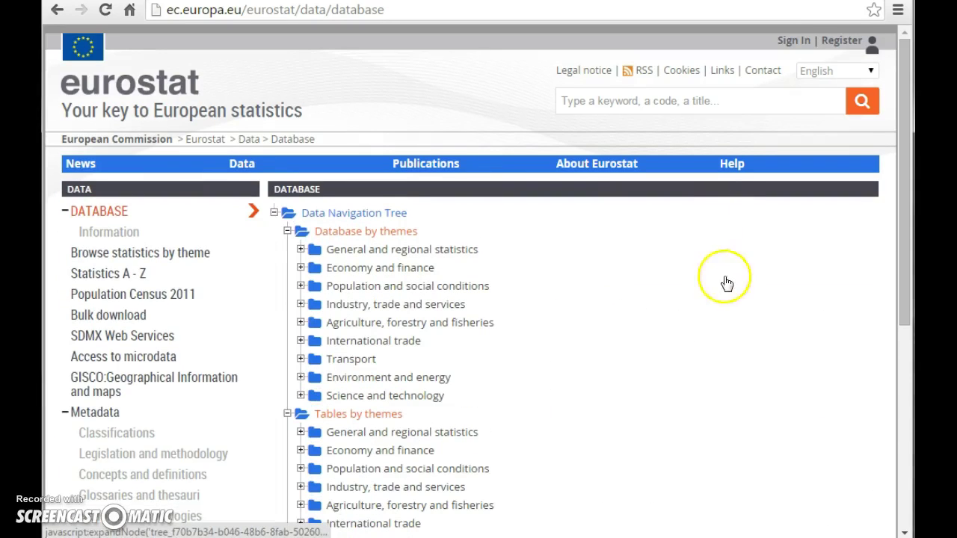
Step: Expand Economy and finance > Prices > HICP and open prc_hicp_midx in Data Explorer
drag(903, 248, 902, 263)
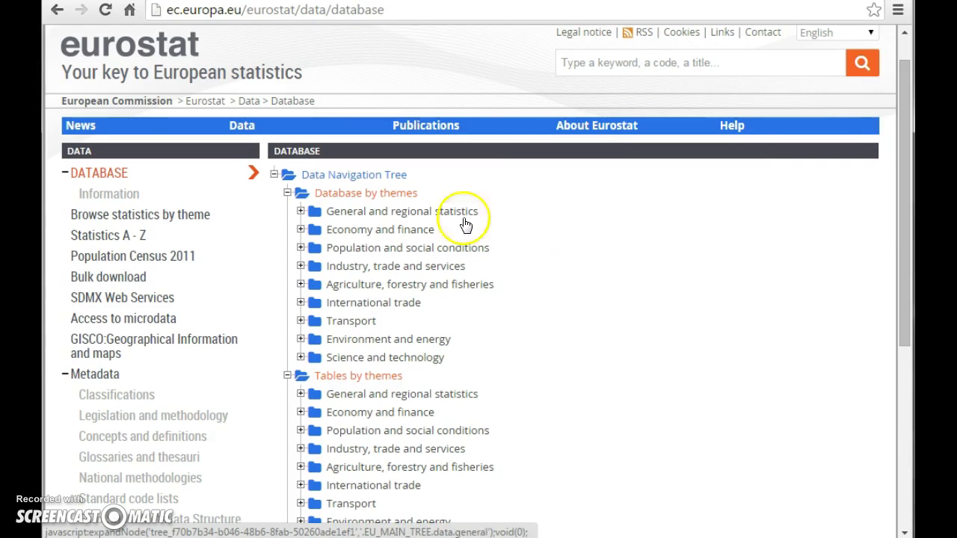
drag(902, 274, 893, 307)
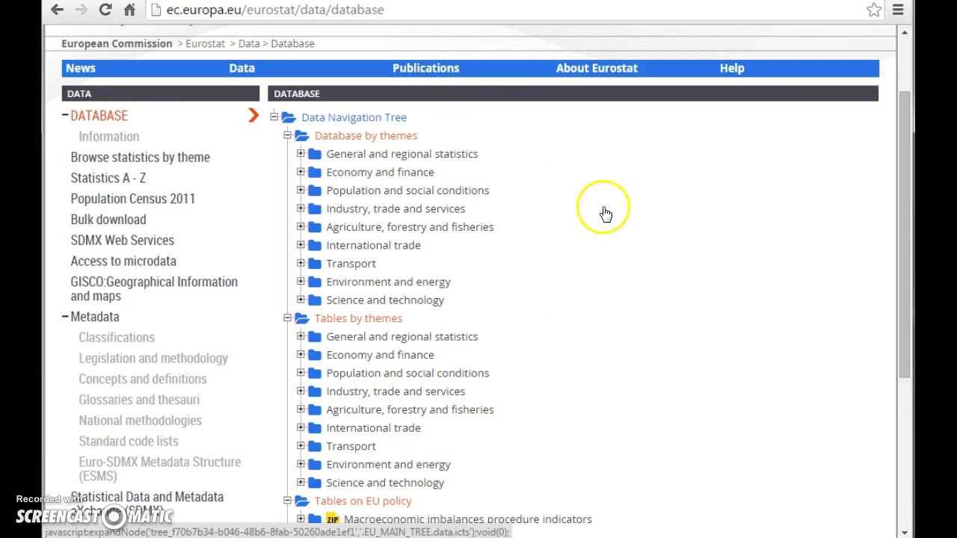
click(315, 173)
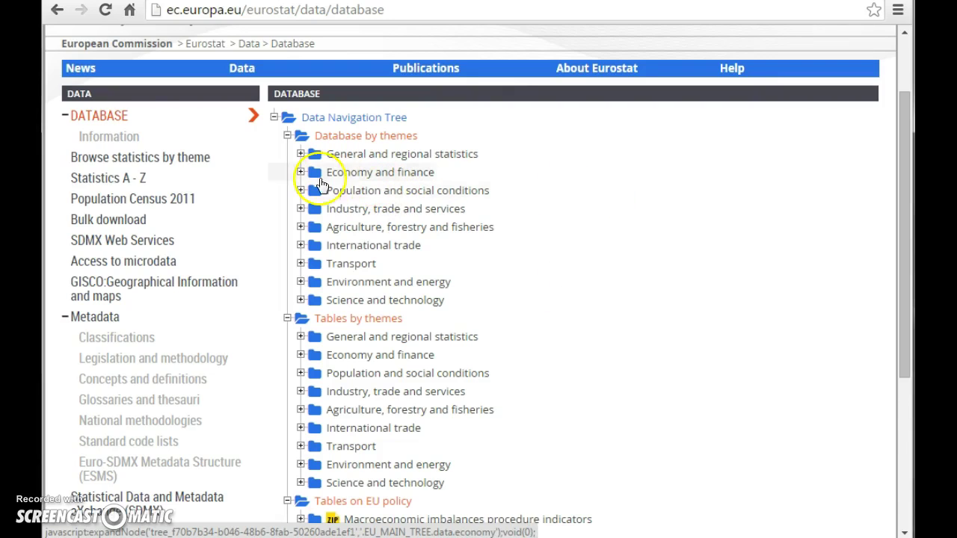
click(373, 180)
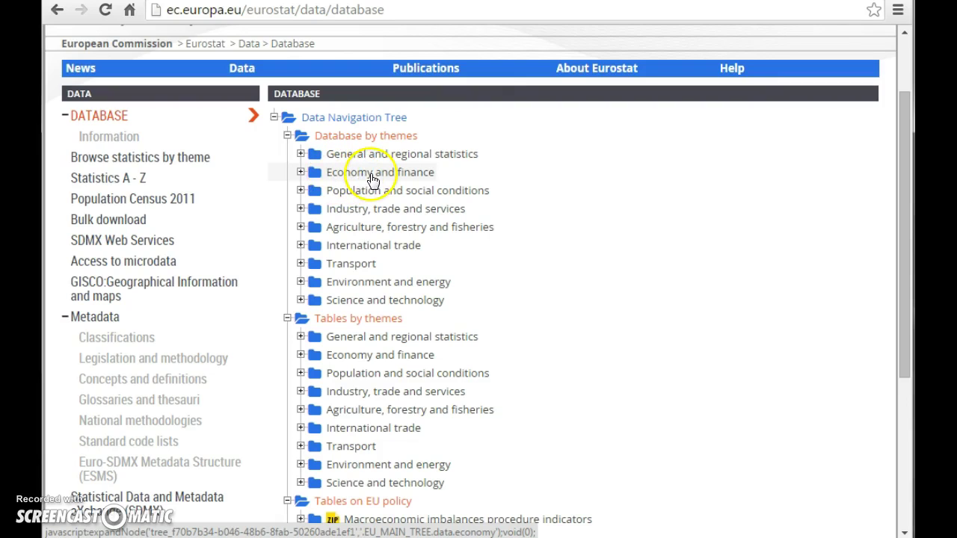
click(301, 174)
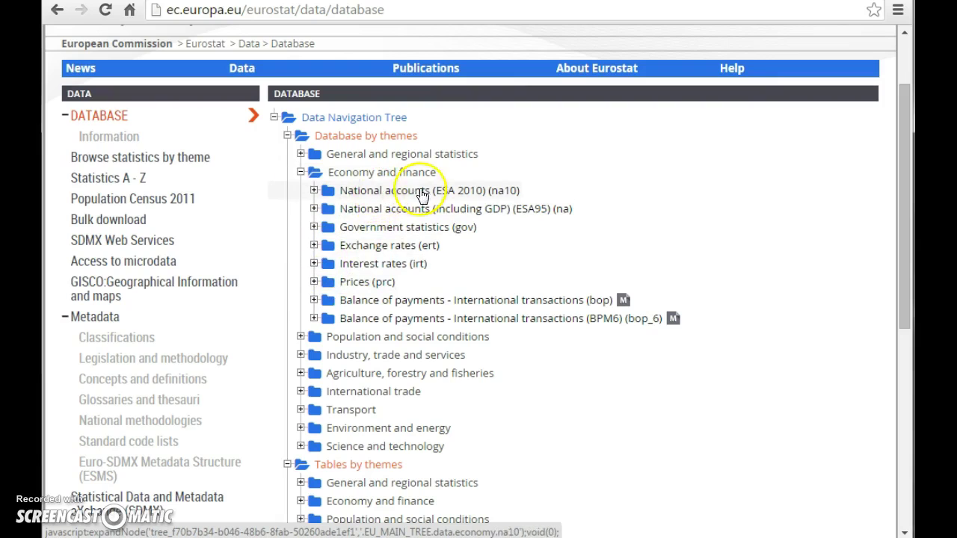
click(314, 282)
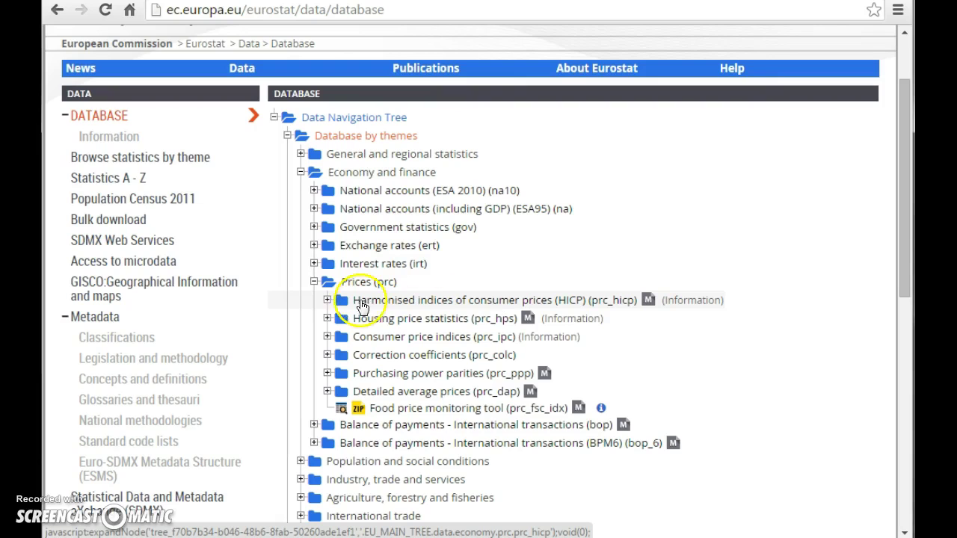
click(328, 300)
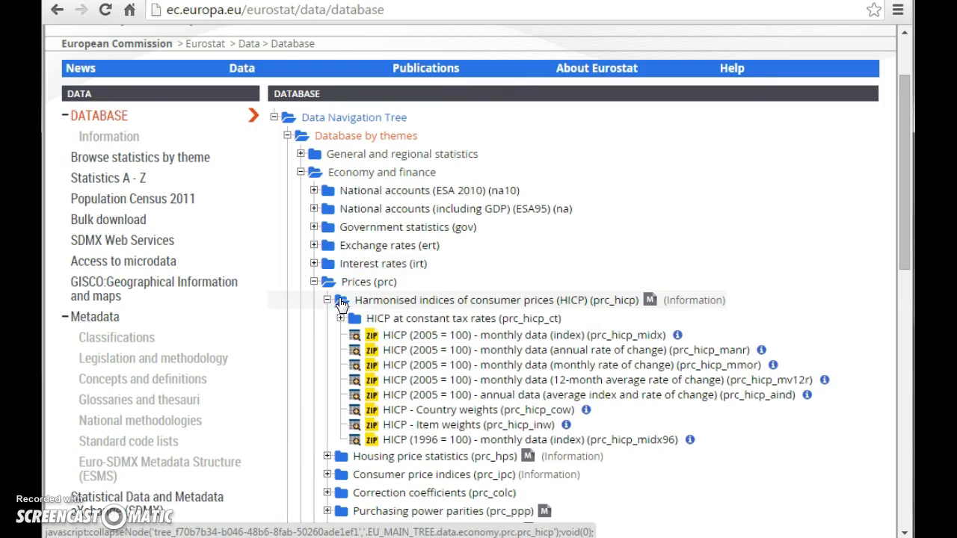
click(356, 336)
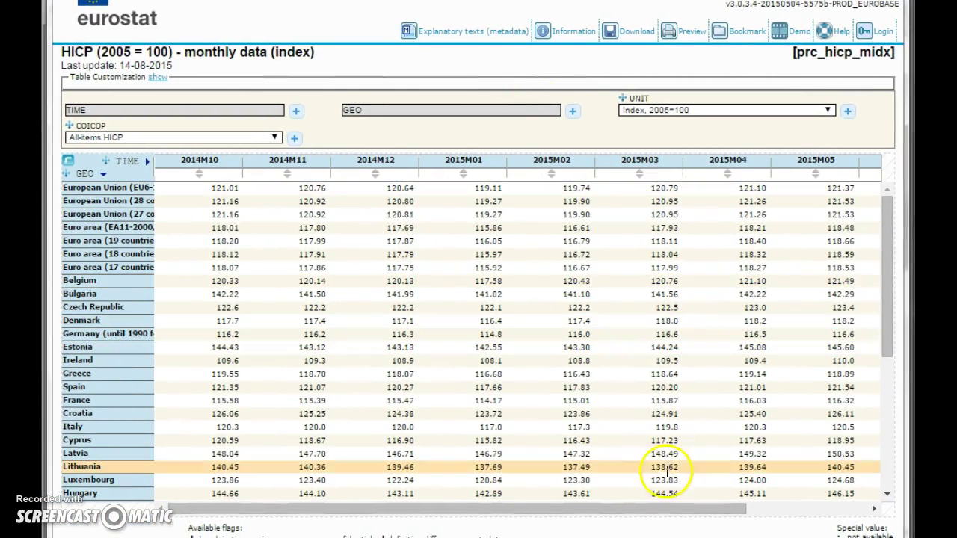
Step: Sort the table by 2015M05 descending so Turkey leads at 221.31
drag(648, 511, 777, 515)
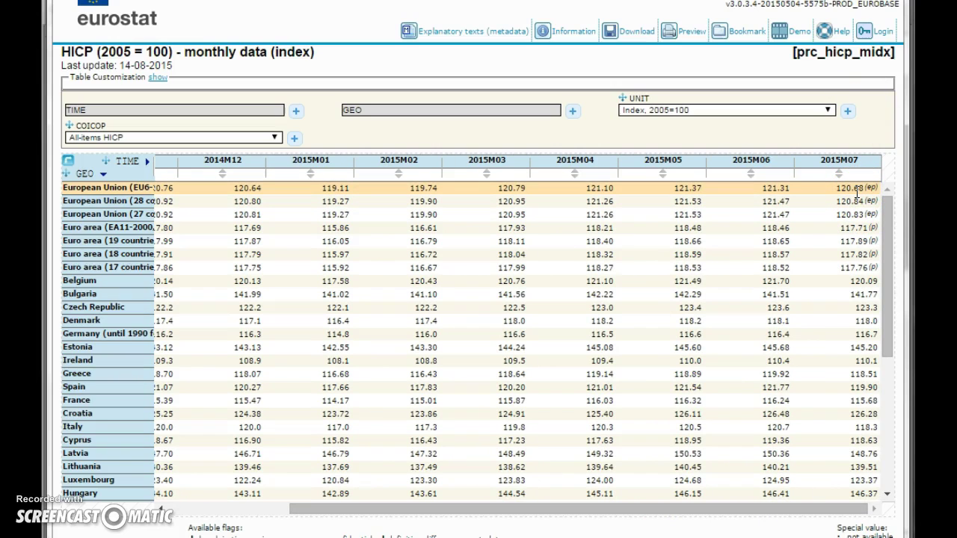
click(839, 158)
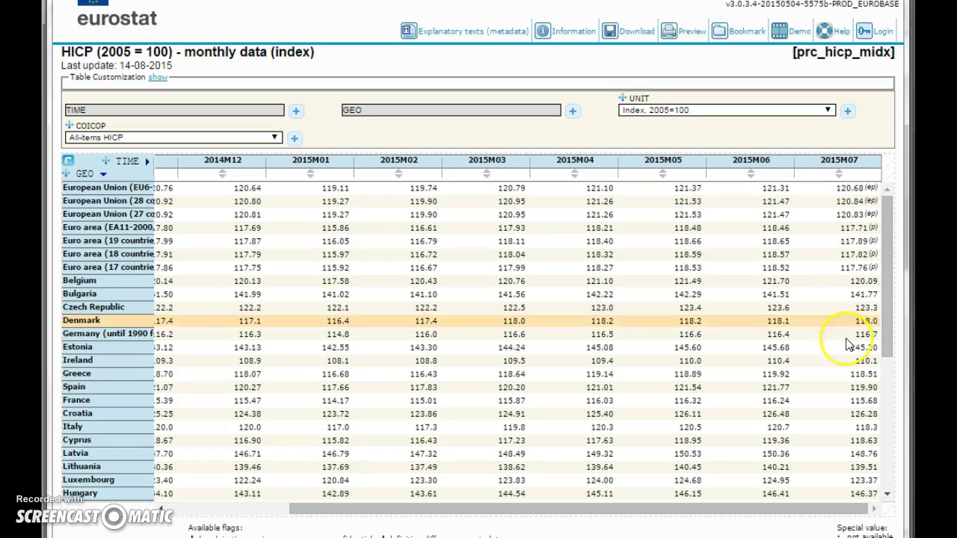
click(839, 173)
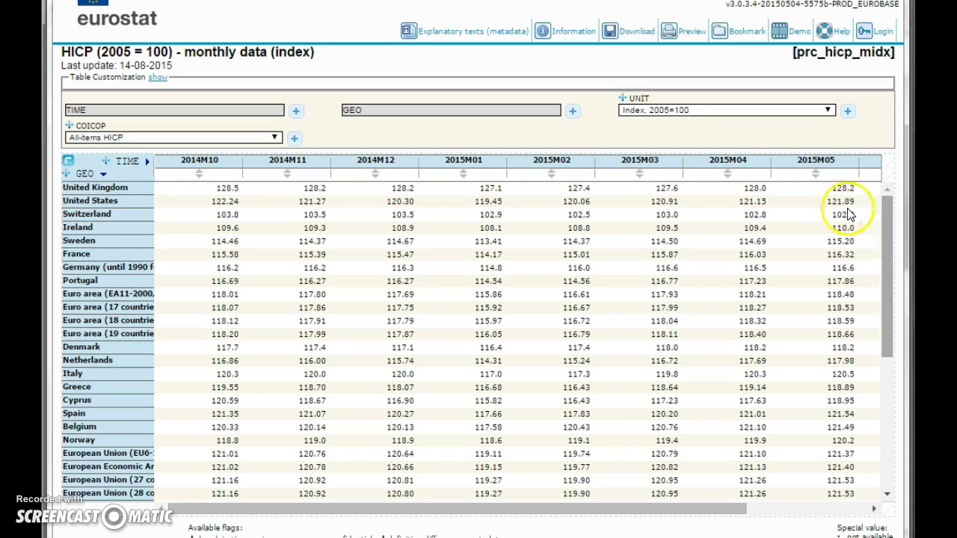
click(814, 174)
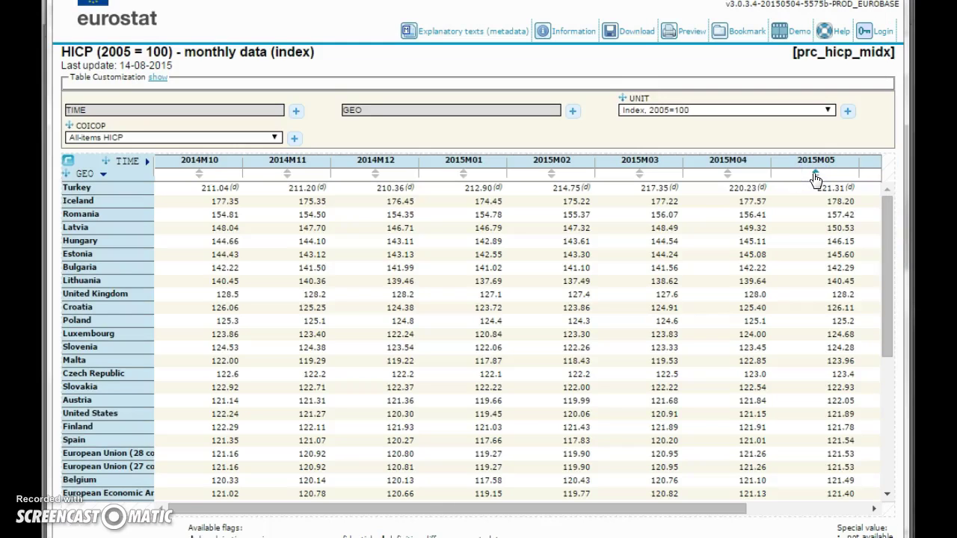
click(836, 254)
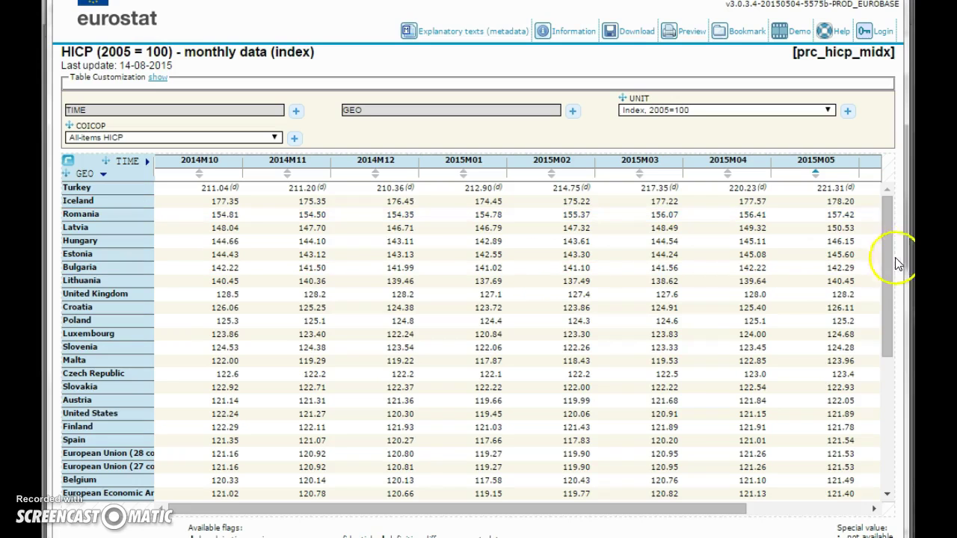
mouse_move(887, 253)
mouse_down()
mouse_move(888, 264)
mouse_move(887, 244)
mouse_up()
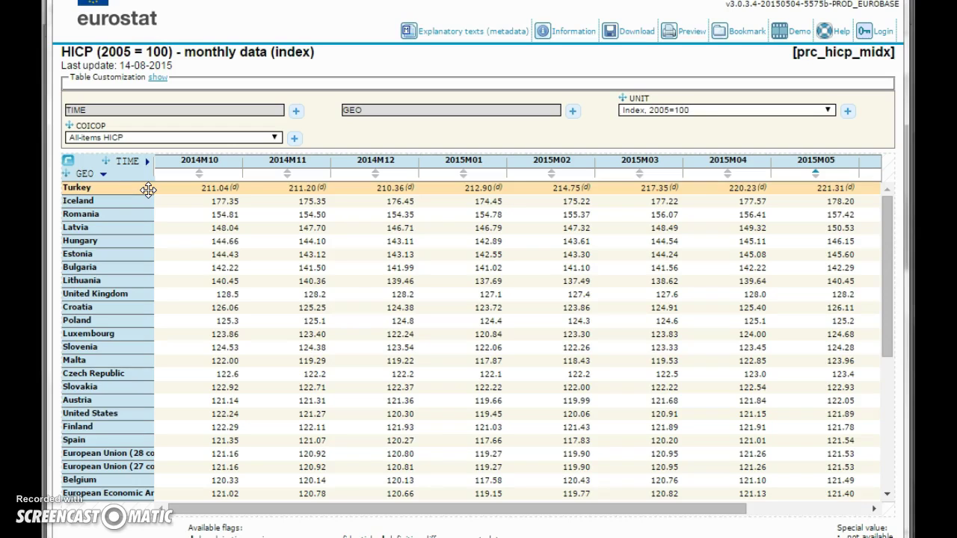
drag(148, 190, 359, 120)
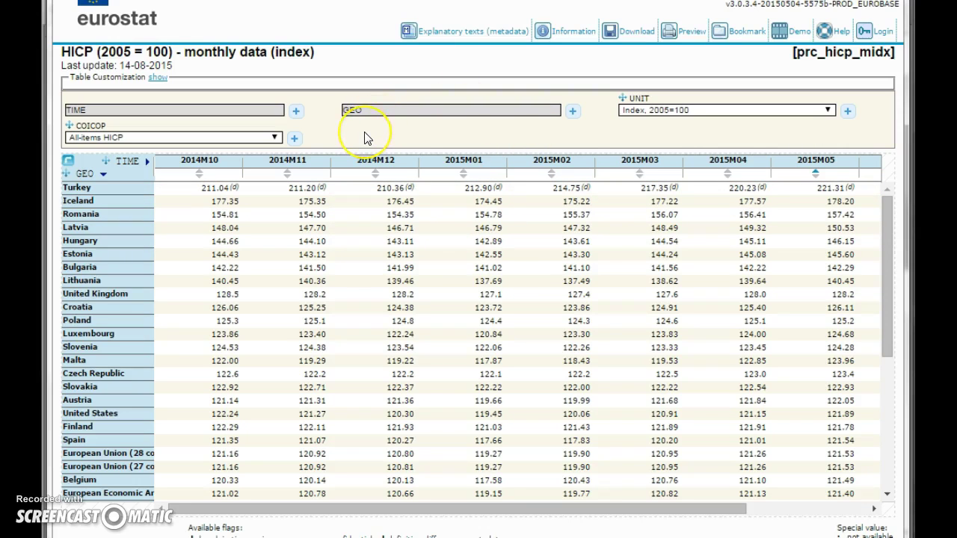
Step: In the TIME selection, toggle 2015 and untick 2014 months M12 and M11
click(296, 112)
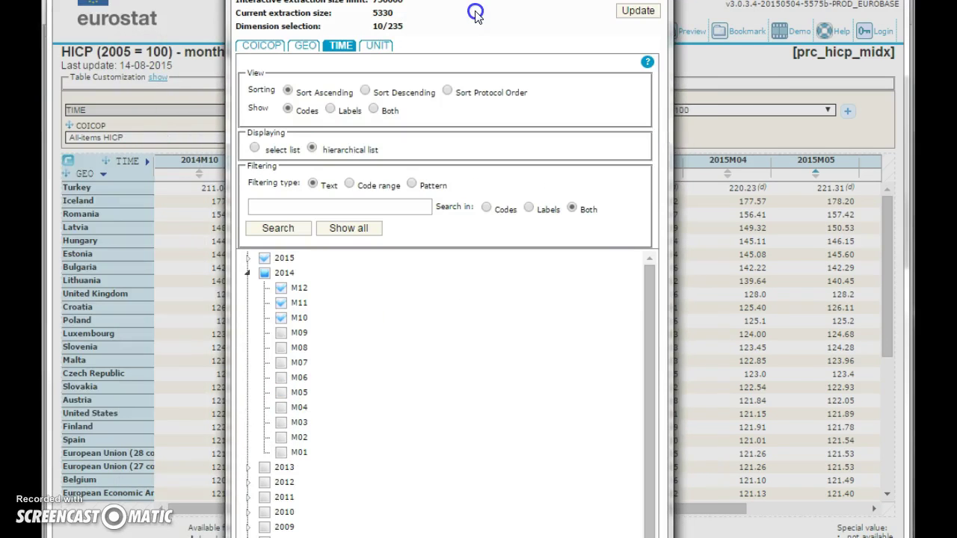
click(650, 357)
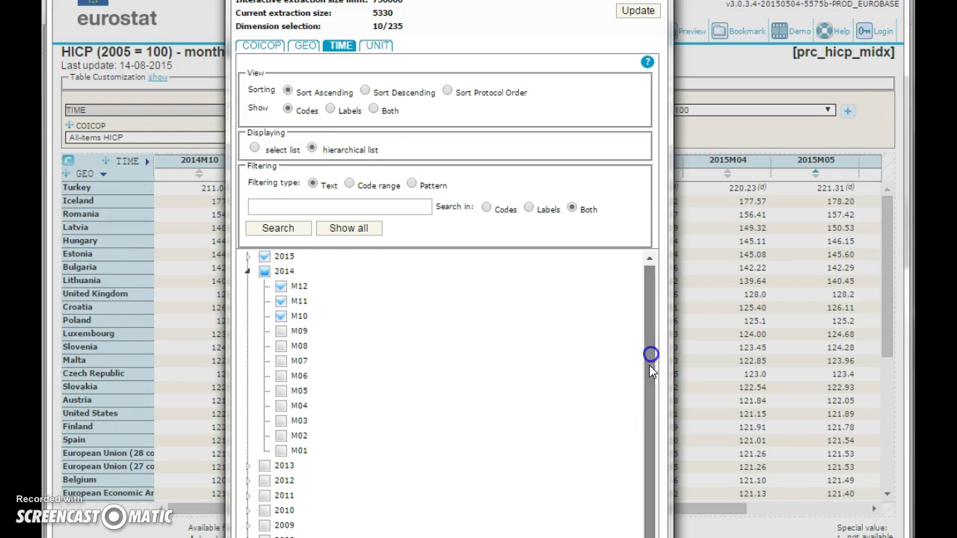
drag(647, 352, 649, 314)
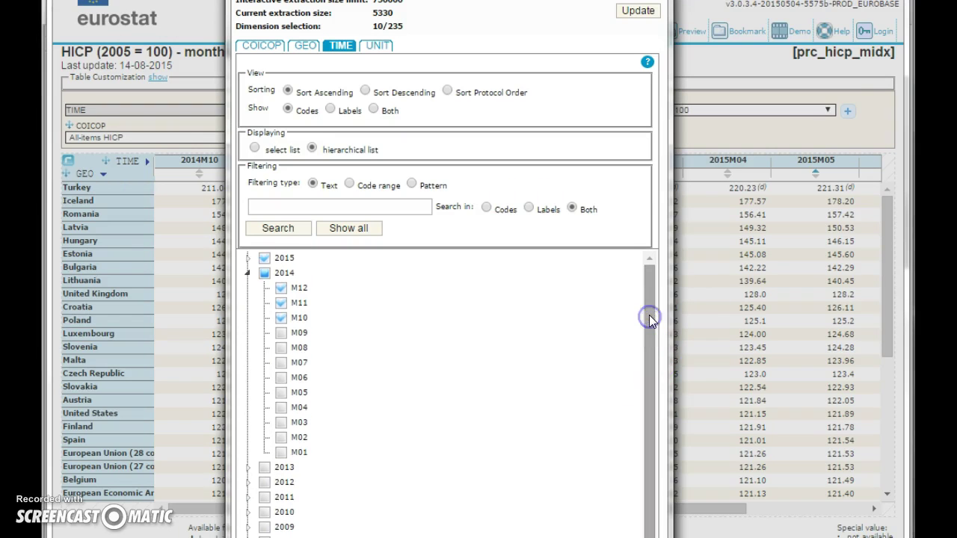
click(265, 259)
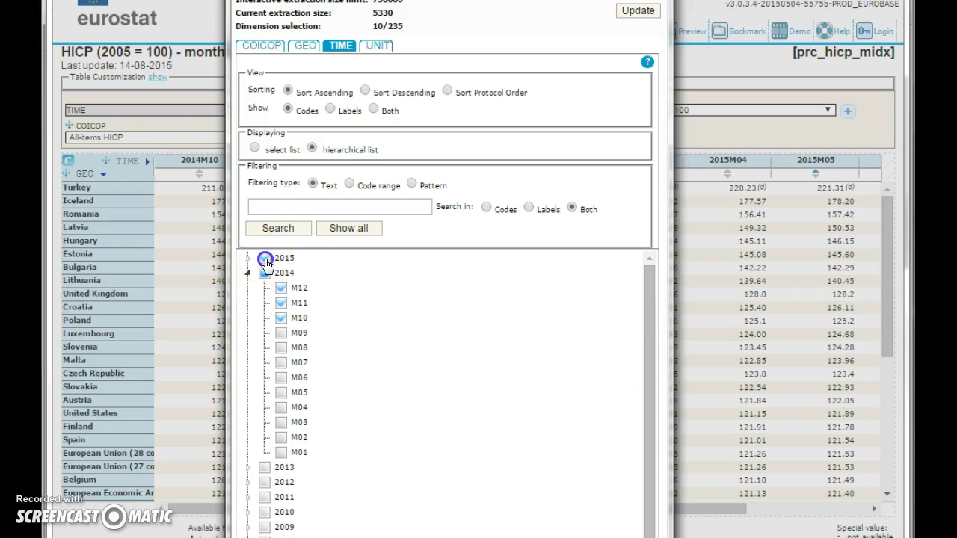
click(264, 273)
click(280, 288)
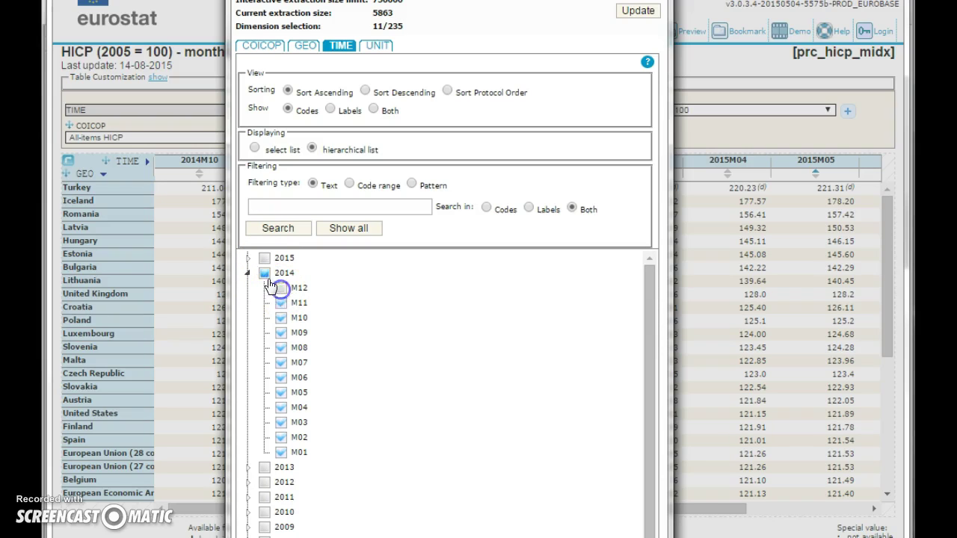
click(263, 273)
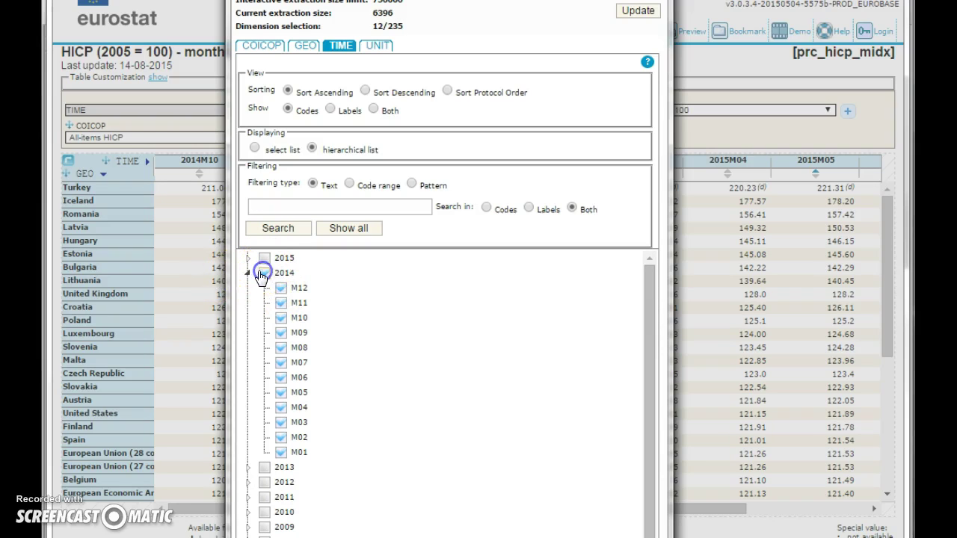
click(280, 288)
click(281, 303)
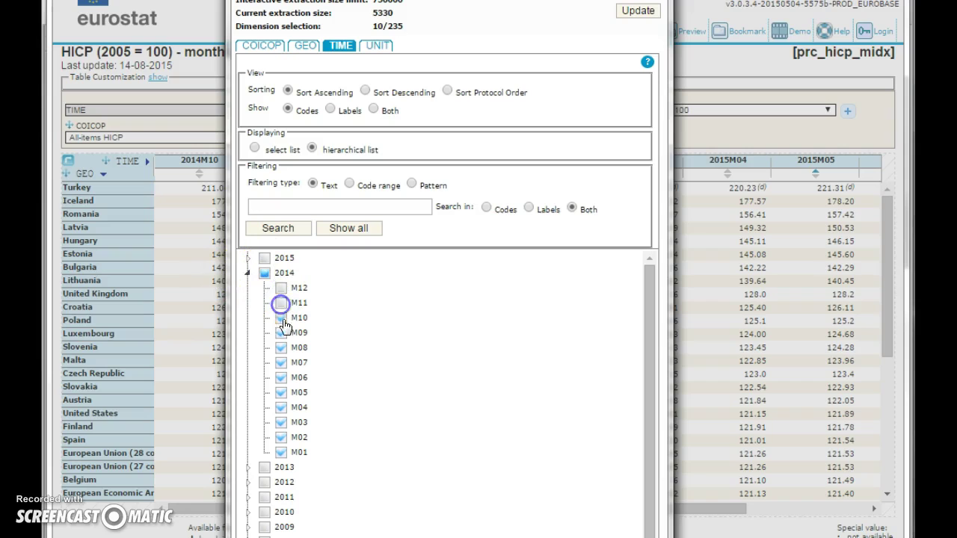
Step: Tick the years 2015, 2010 and 2005 and update the table
click(249, 273)
click(263, 258)
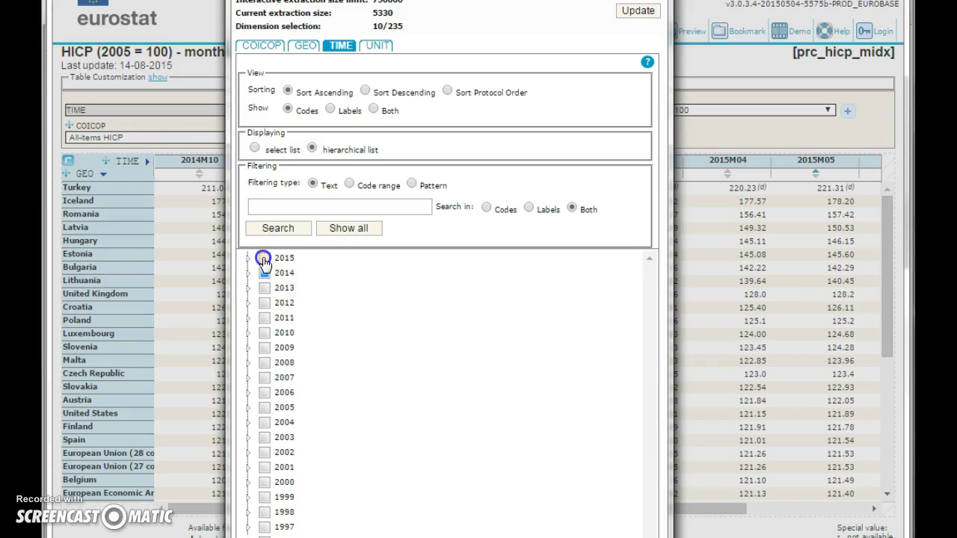
click(267, 336)
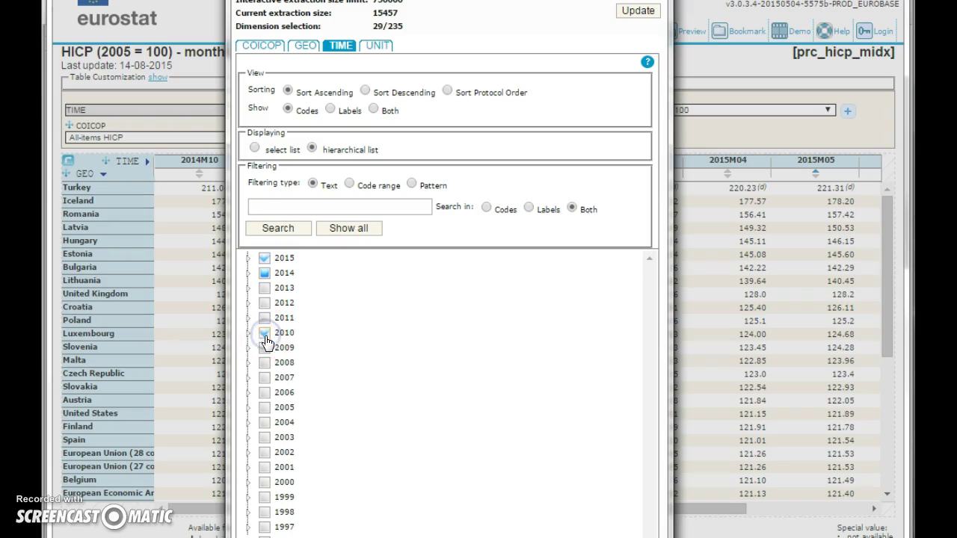
click(264, 407)
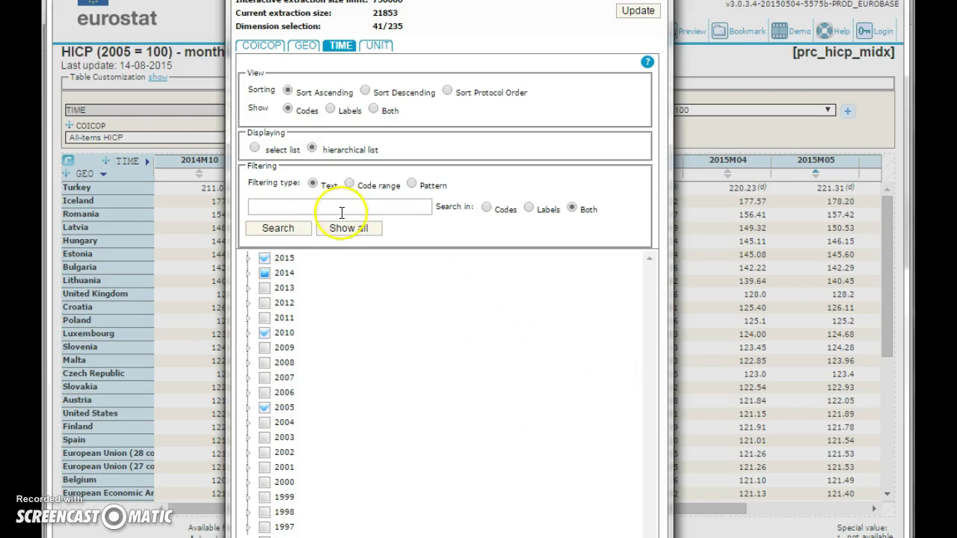
click(640, 12)
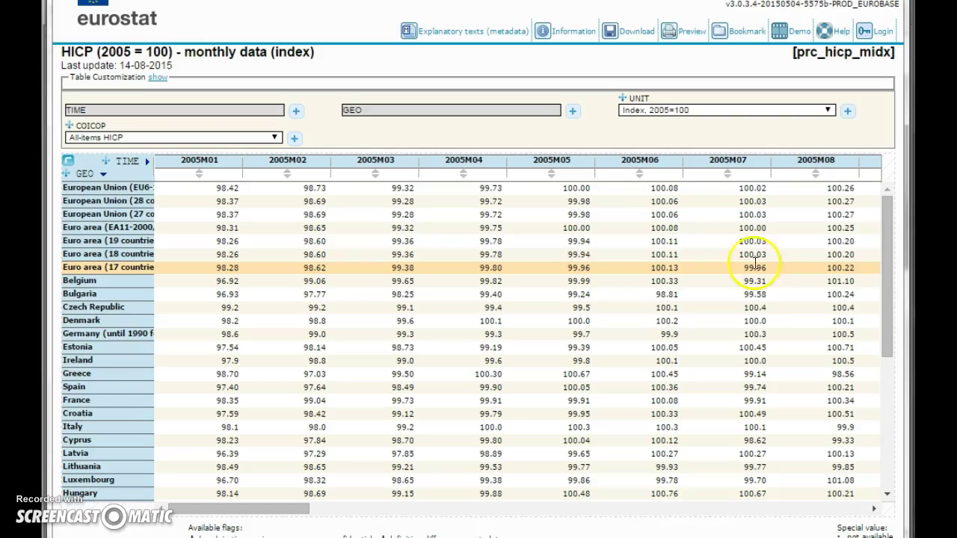
Step: Scroll the table horizontally to browse the 2005 and 2010 month columns
drag(276, 513, 263, 532)
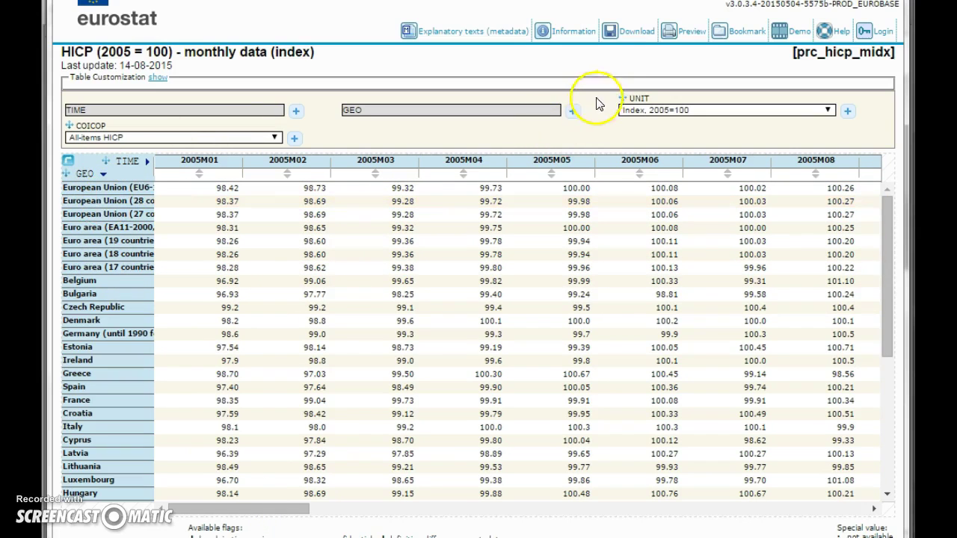
Step: Clear all GEO selections, tick Spain, Ireland and Cyprus, and update the table
click(573, 112)
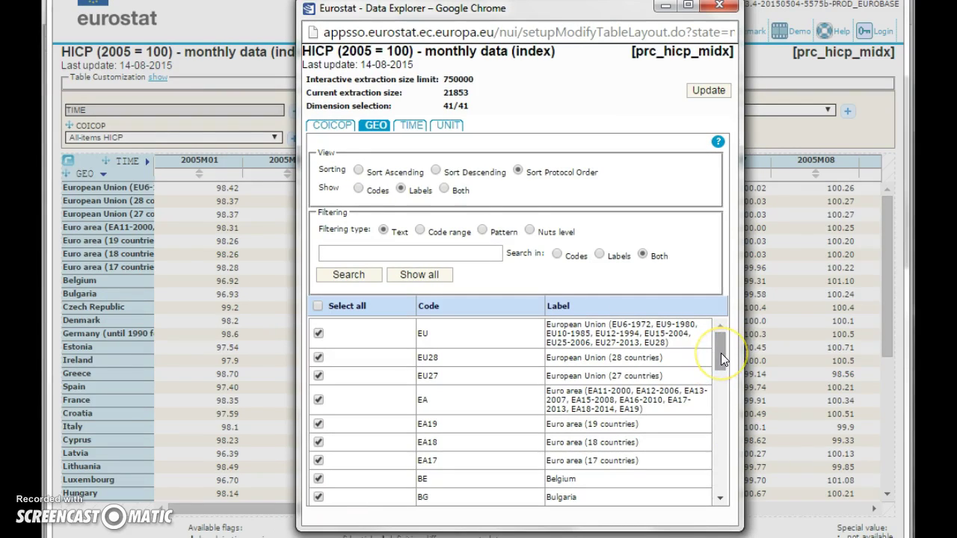
click(318, 307)
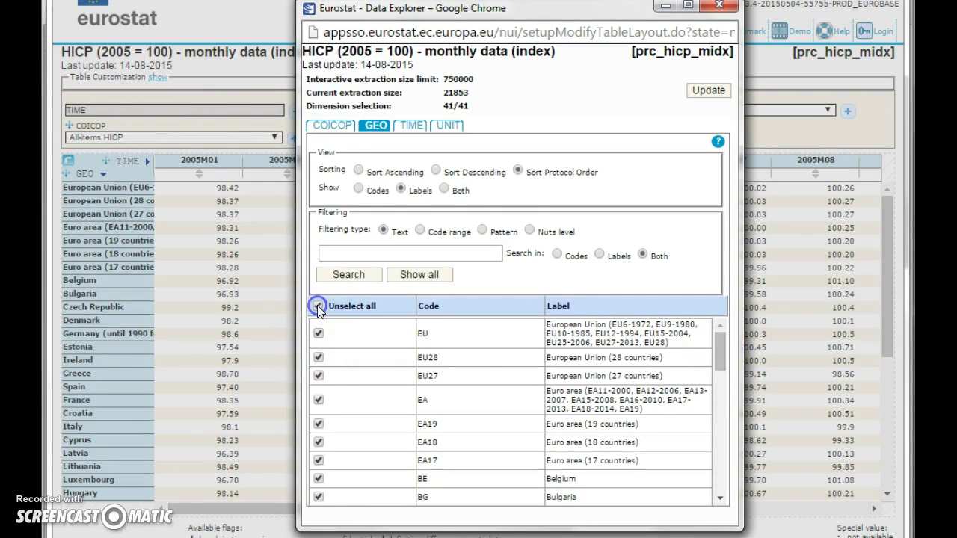
click(318, 307)
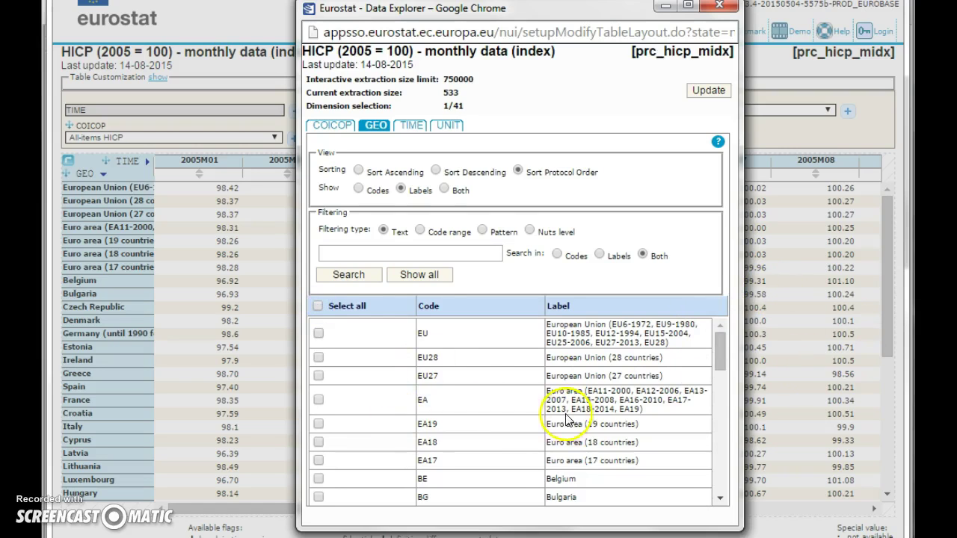
scroll(562, 420, down, 2)
scroll(562, 420, down, 1)
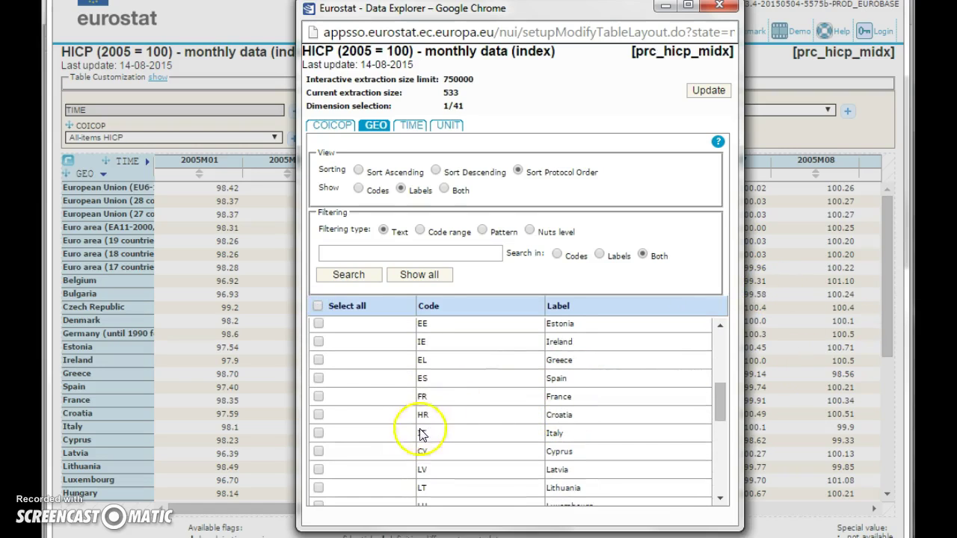
click(318, 381)
click(317, 452)
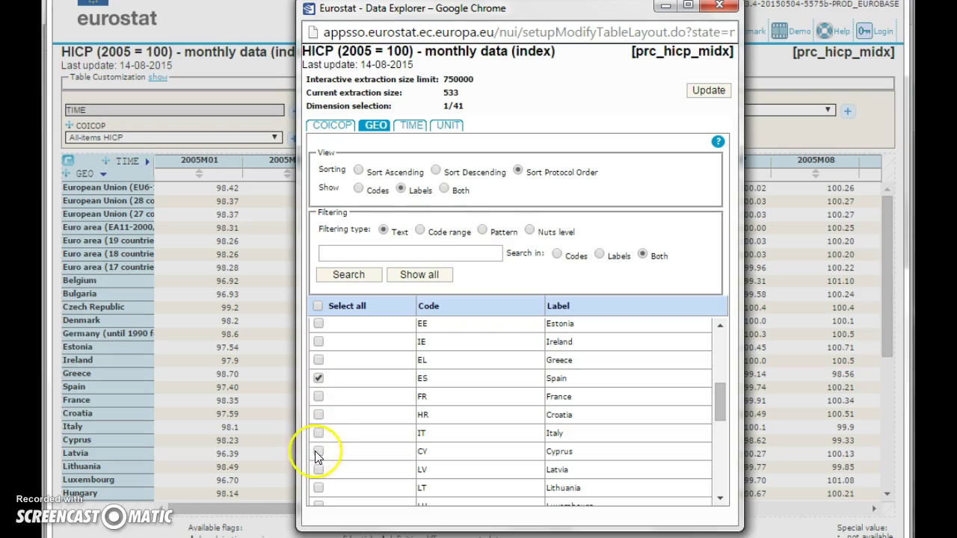
click(318, 342)
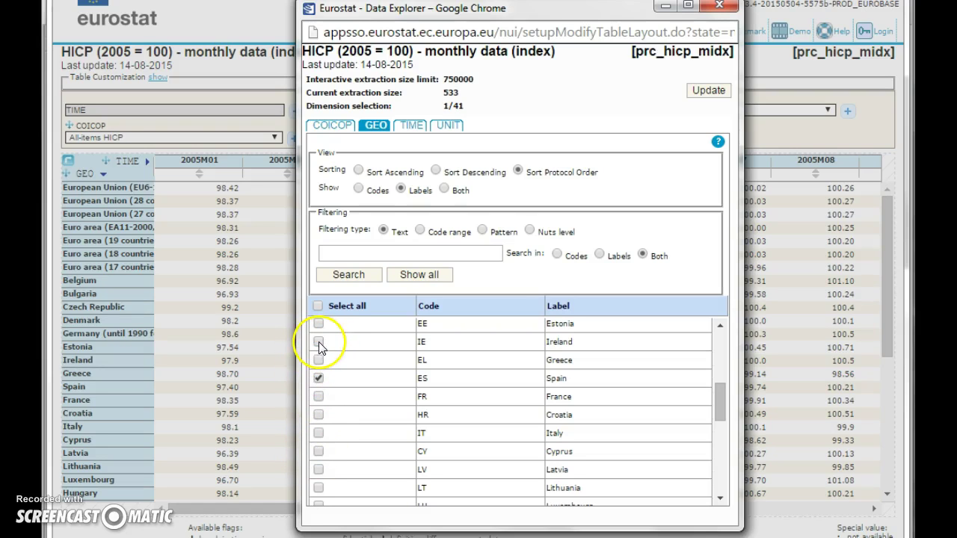
click(318, 451)
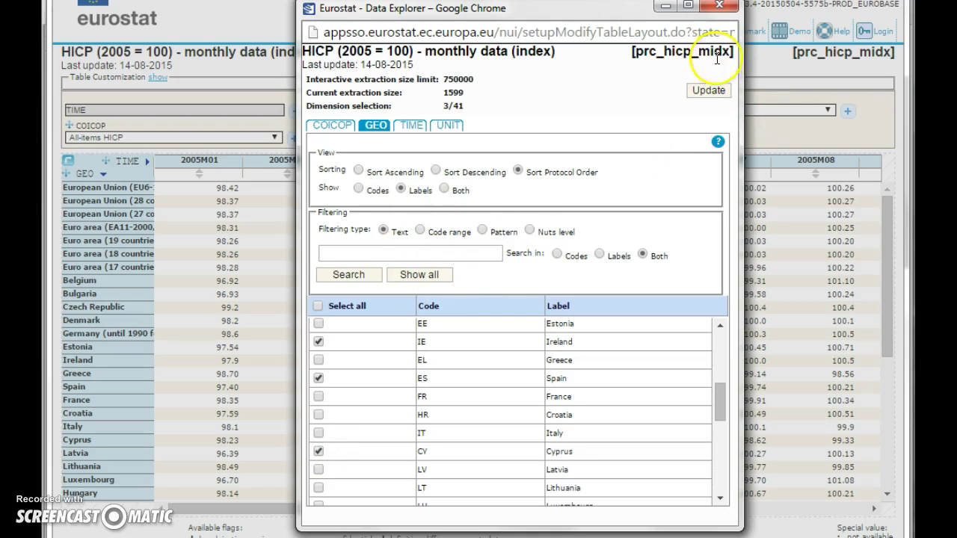
click(708, 91)
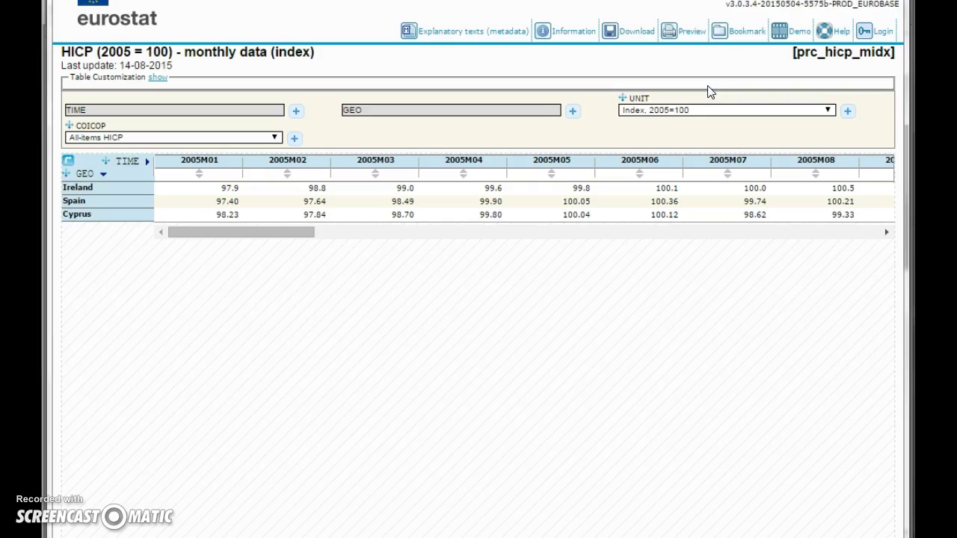
click(489, 271)
click(828, 109)
click(829, 110)
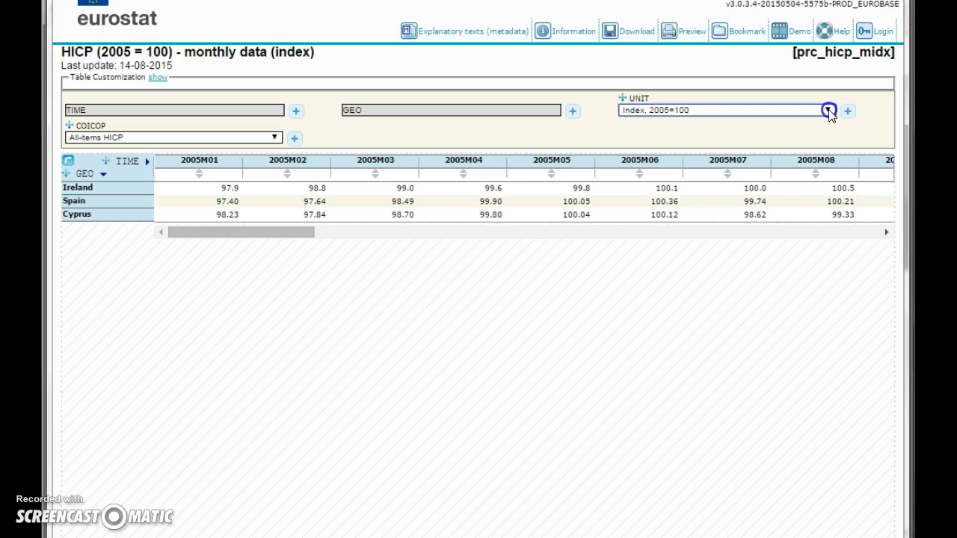
click(828, 110)
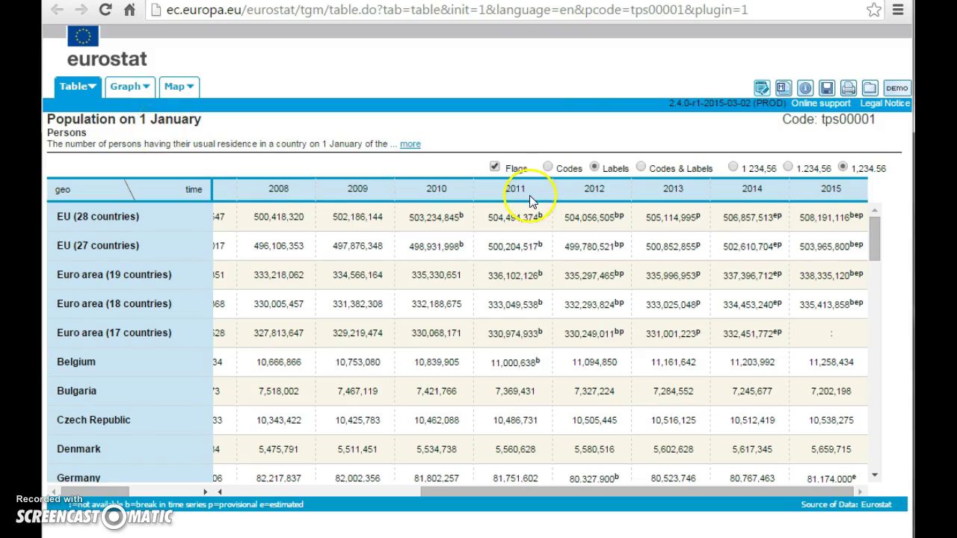
Step: Select the full web address of the tps00001 Population on 1 January table page
click(521, 14)
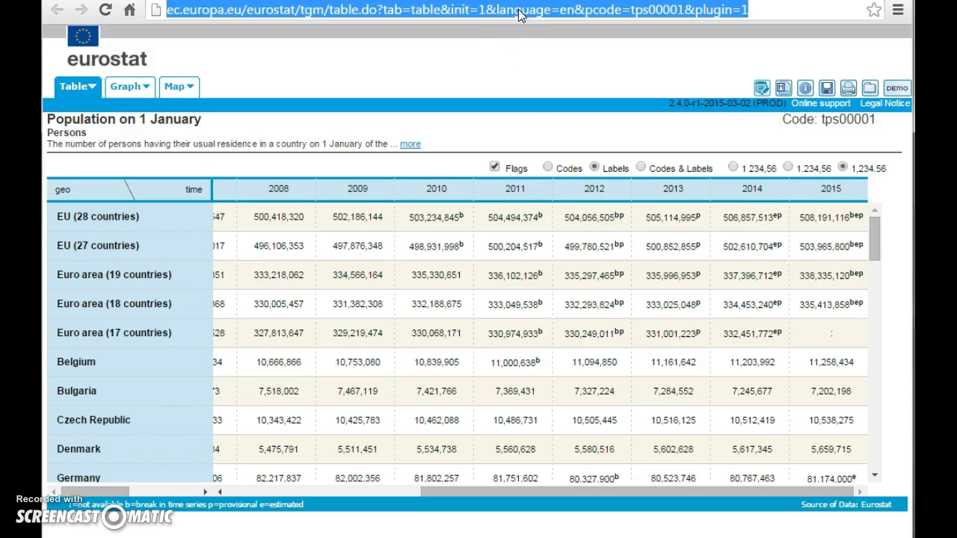